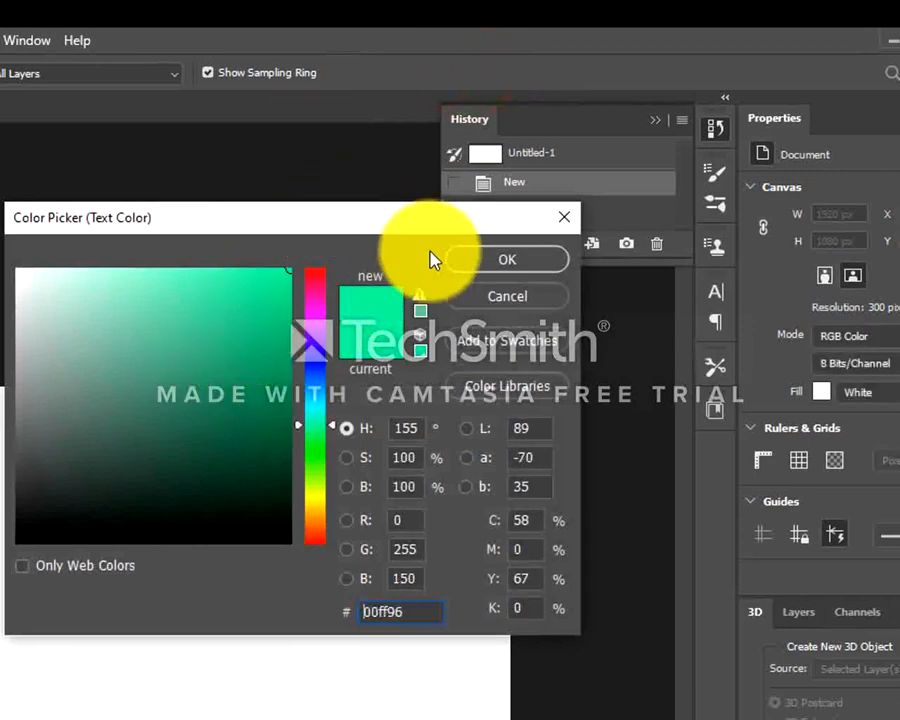
# - Add the text "Sri Lanka" in colour #00ff96 and centre it on the canvas
pyautogui.click(500, 259)
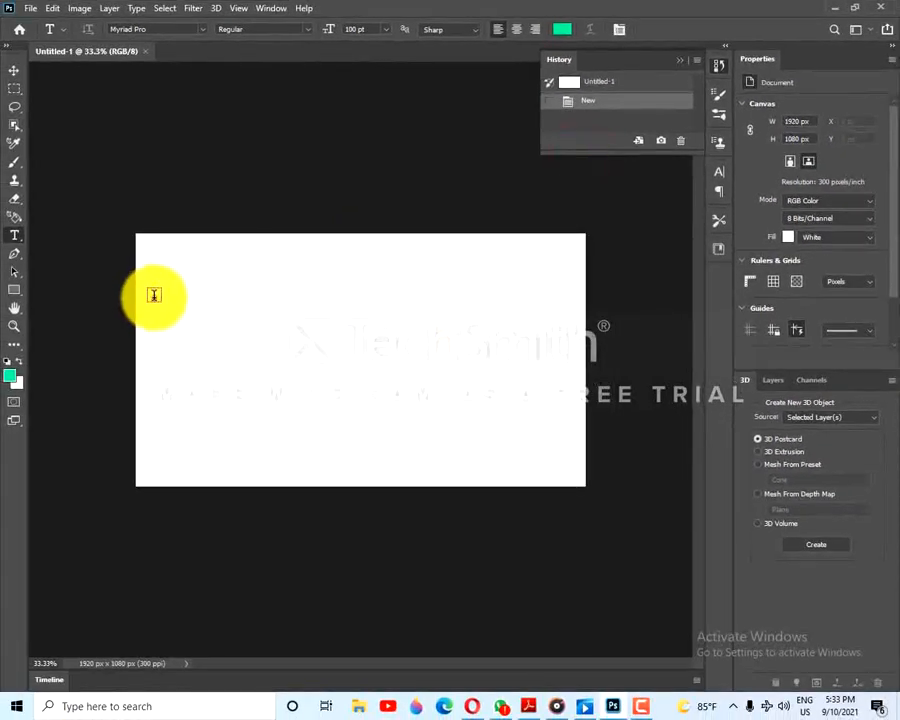
pyautogui.click(154, 295)
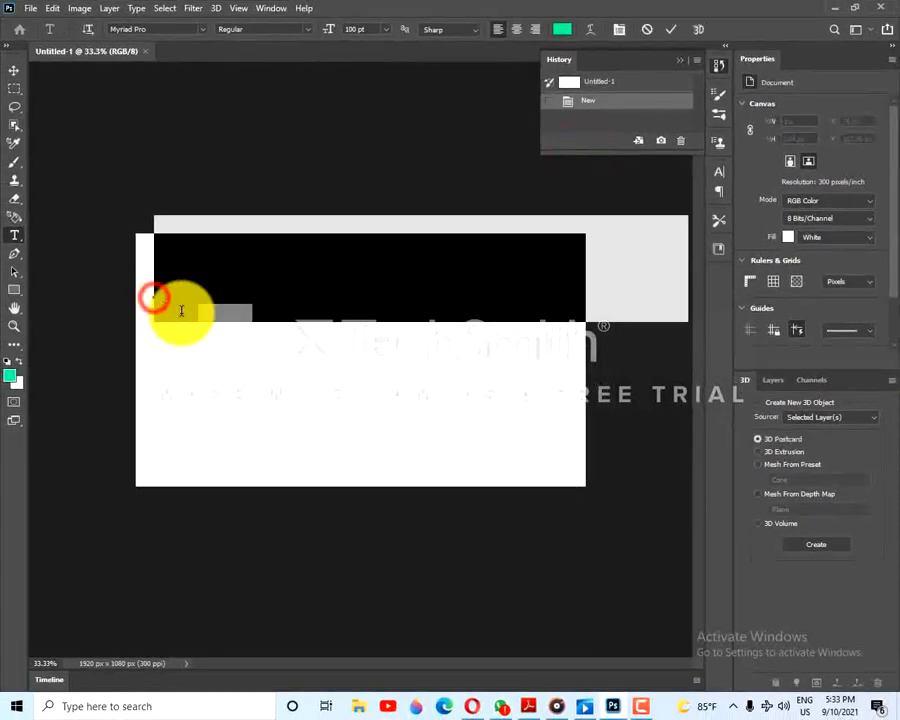
pyautogui.write('Sri Lanka')
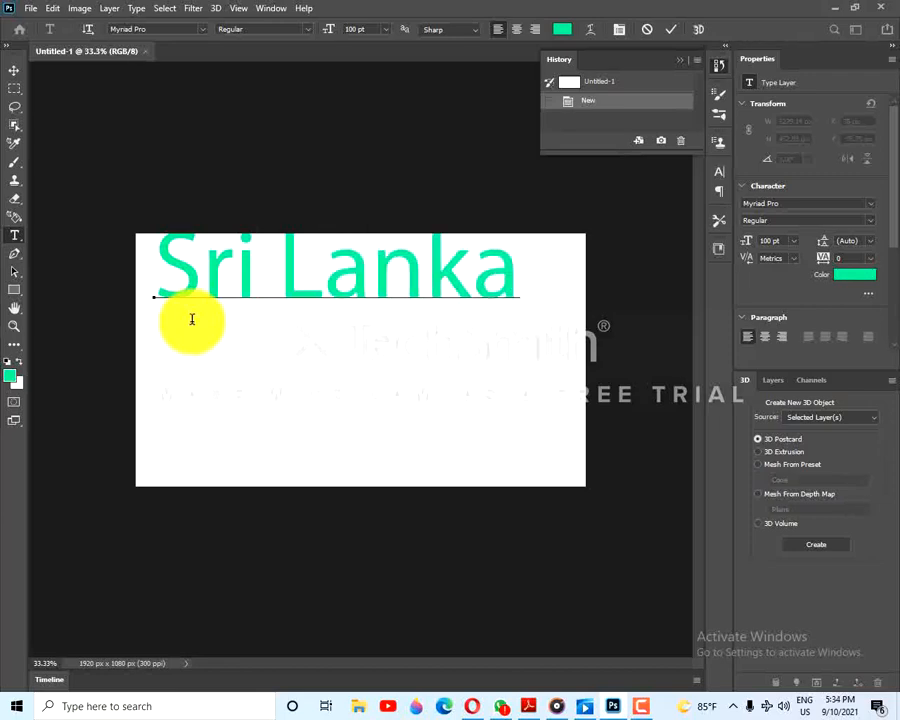
pyautogui.click(15, 76)
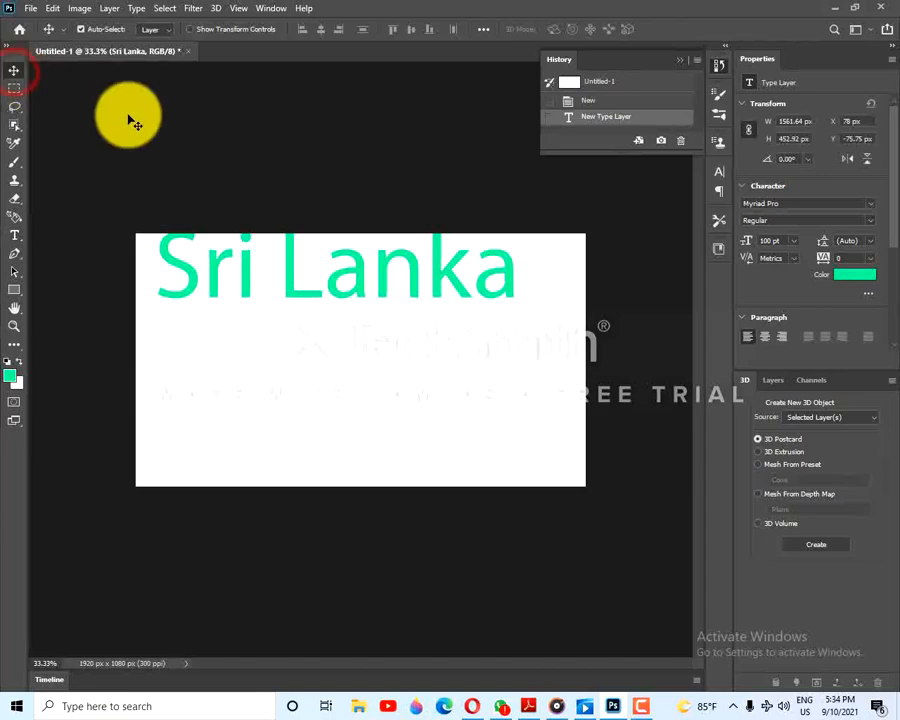
pyautogui.moveTo(340, 277); pyautogui.dragTo(377, 365)
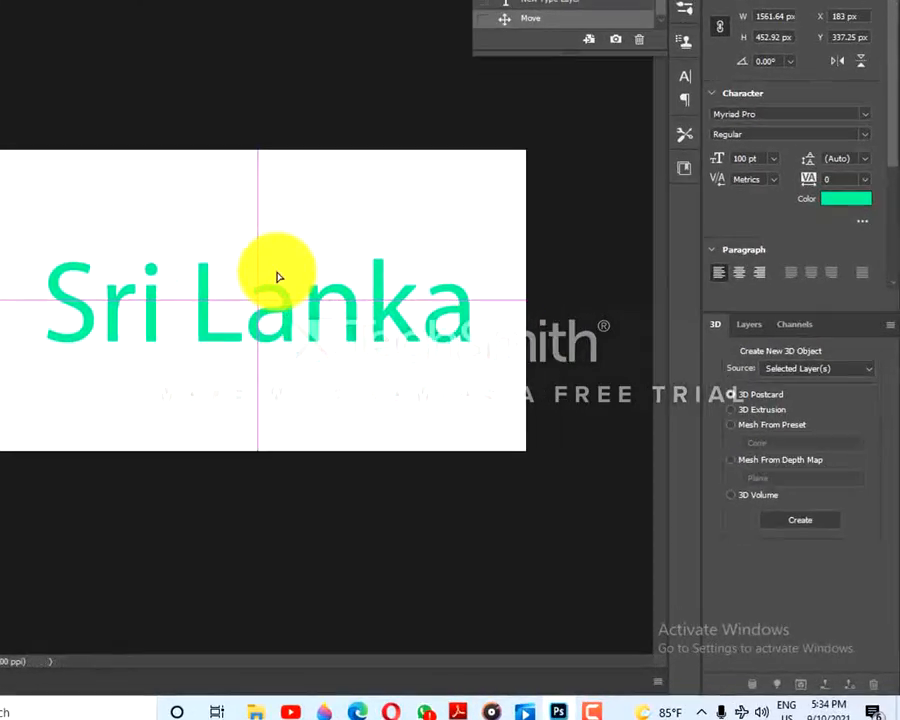
# - Create a new 3D extrusion from the "Sri Lanka" text layer
pyautogui.click(666, 131)
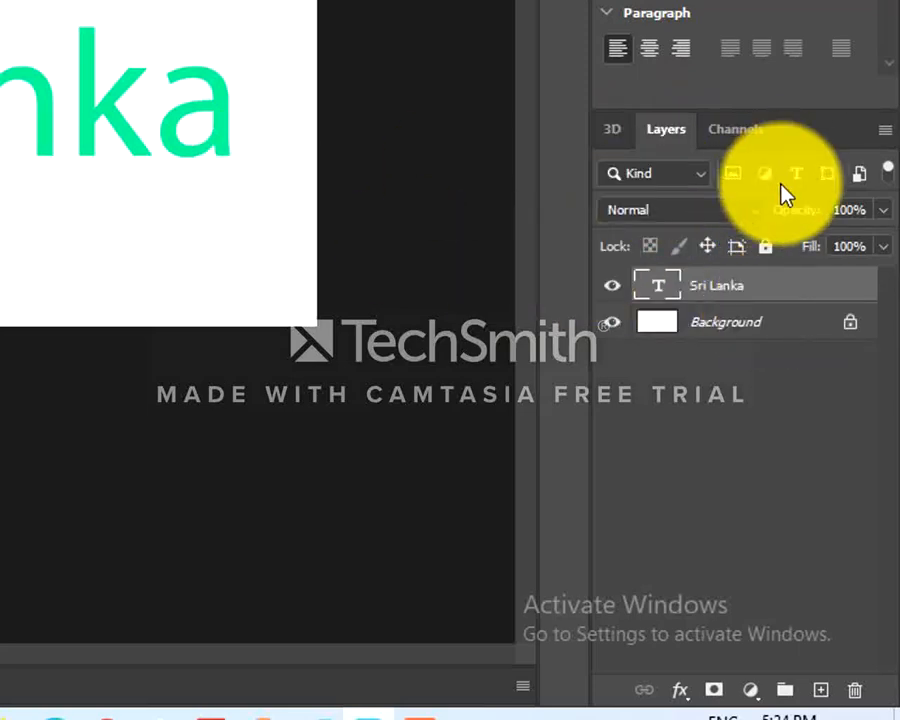
pyautogui.rightClick(707, 287)
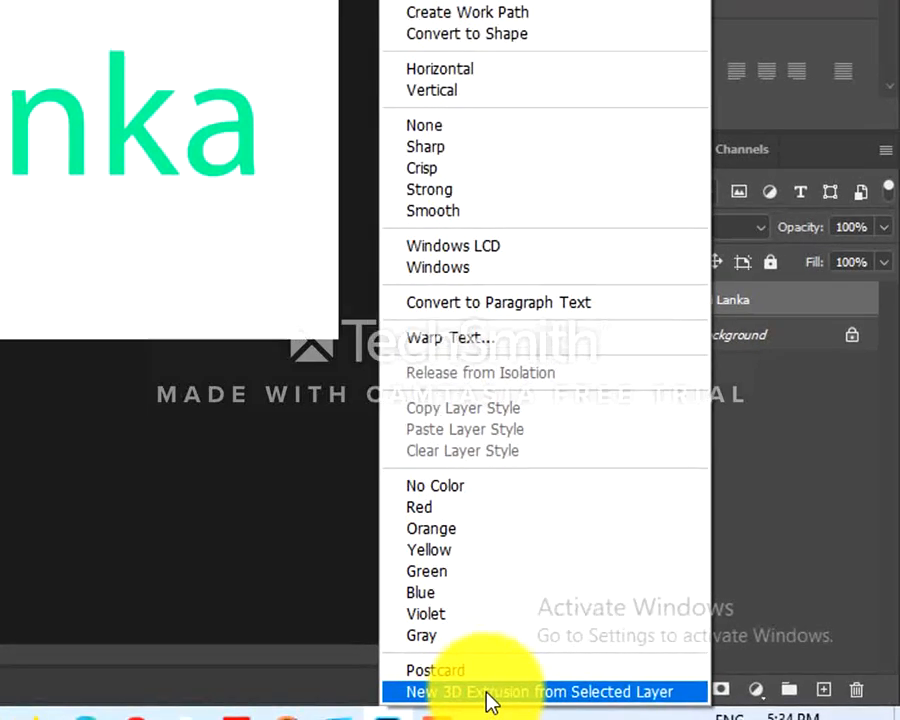
pyautogui.click(470, 696)
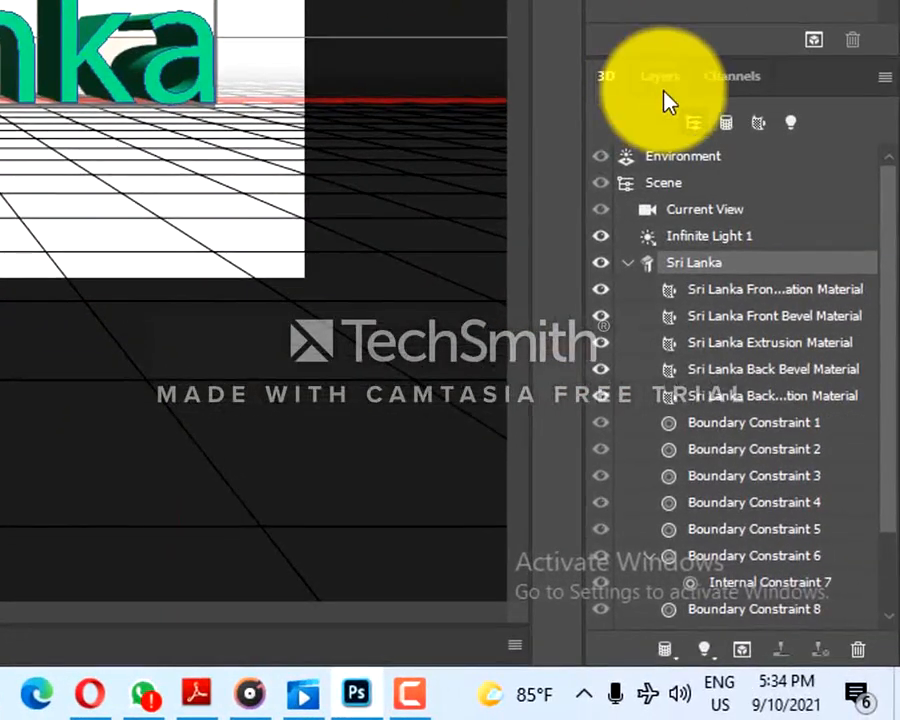
# - Convert the Background layer into a 3D postcard
pyautogui.click(709, 208)
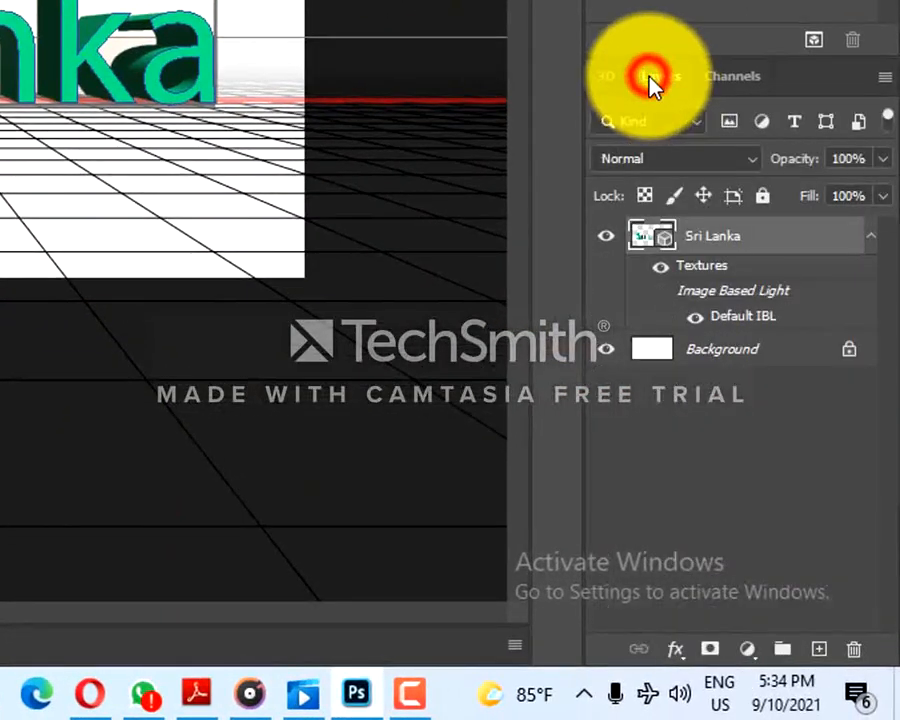
pyautogui.click(707, 350)
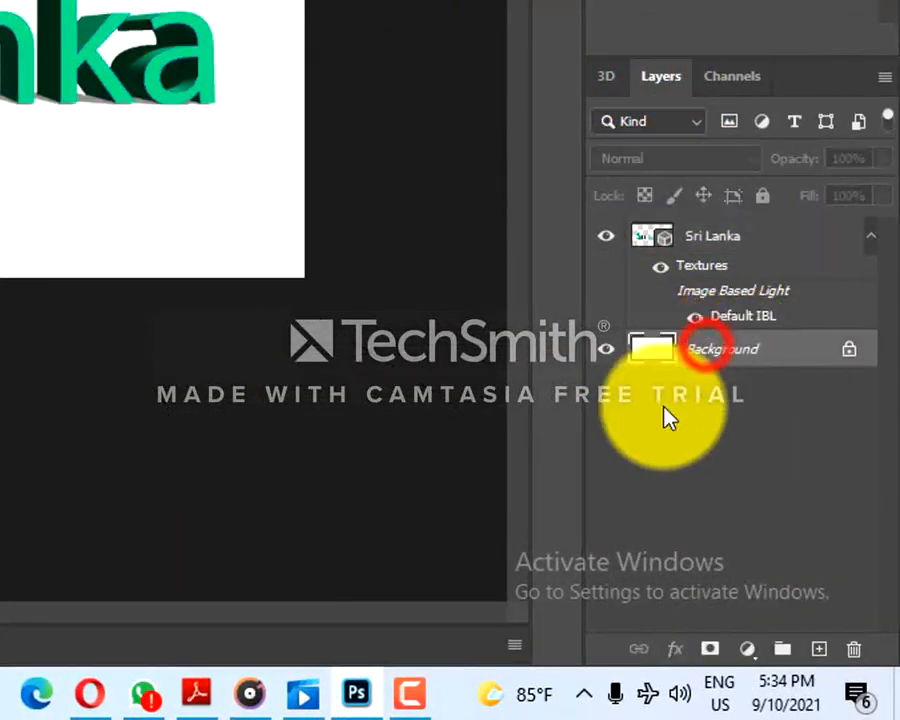
pyautogui.rightClick(733, 352)
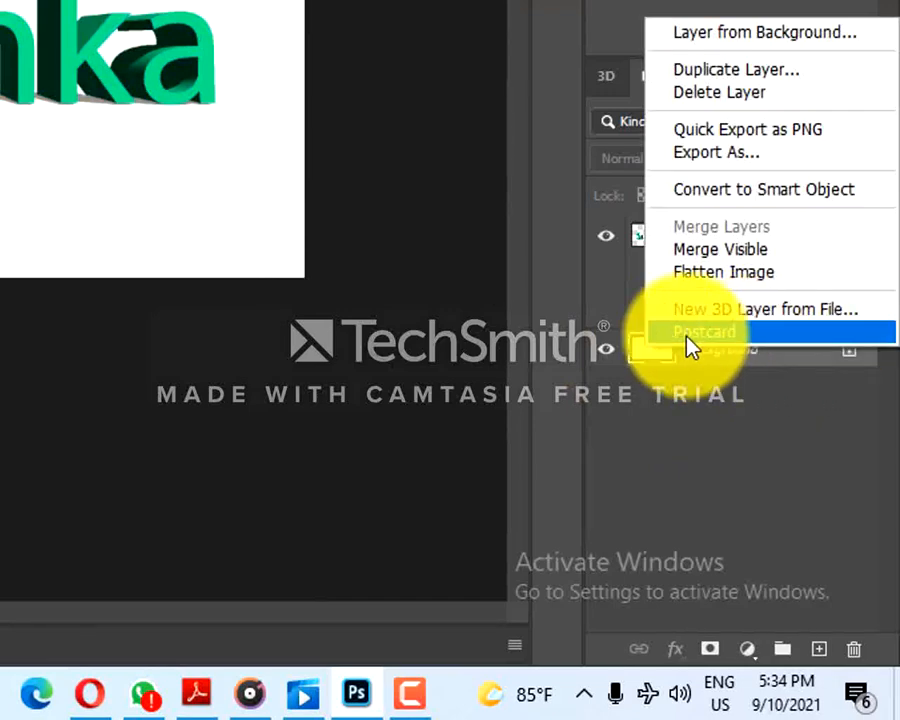
pyautogui.click(712, 333)
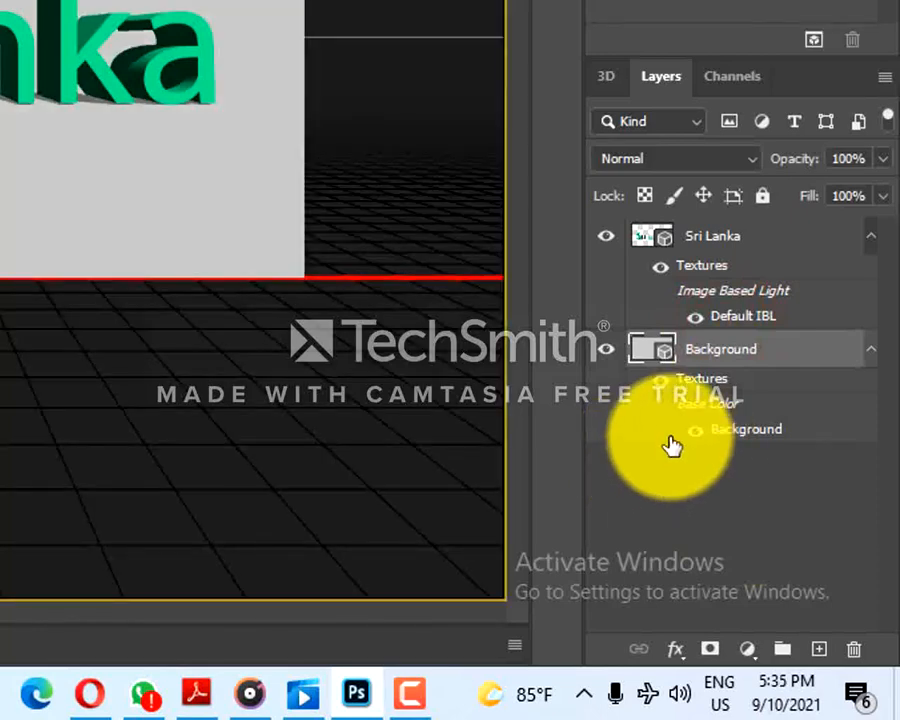
# - Merge the "Sri Lanka" and Background 3D layers into a single 3D layer
pyautogui.click(708, 244)
pyautogui.click(703, 347)
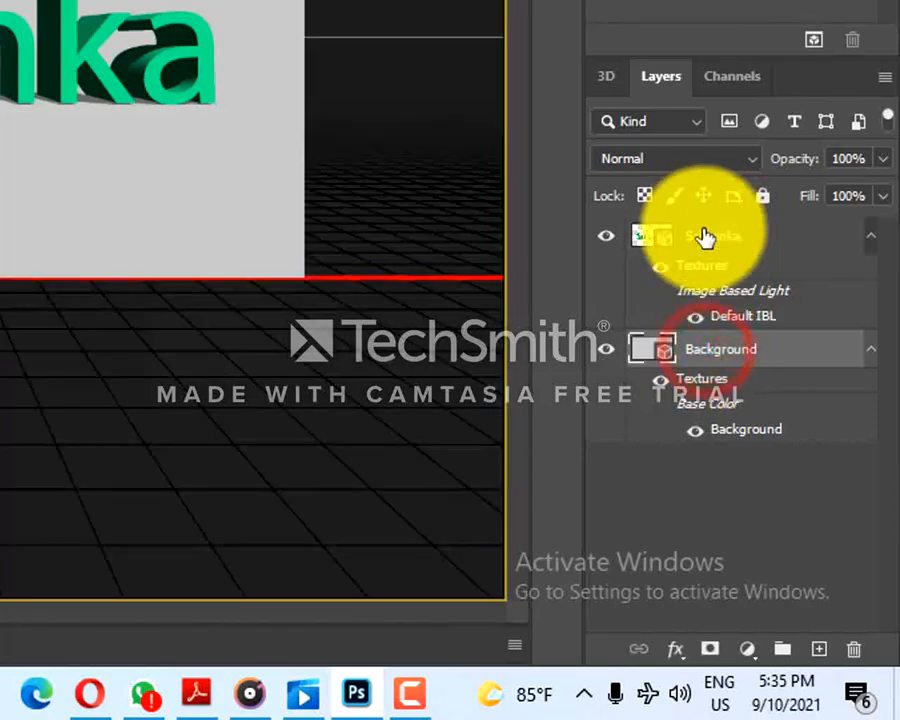
pyautogui.click(714, 228)
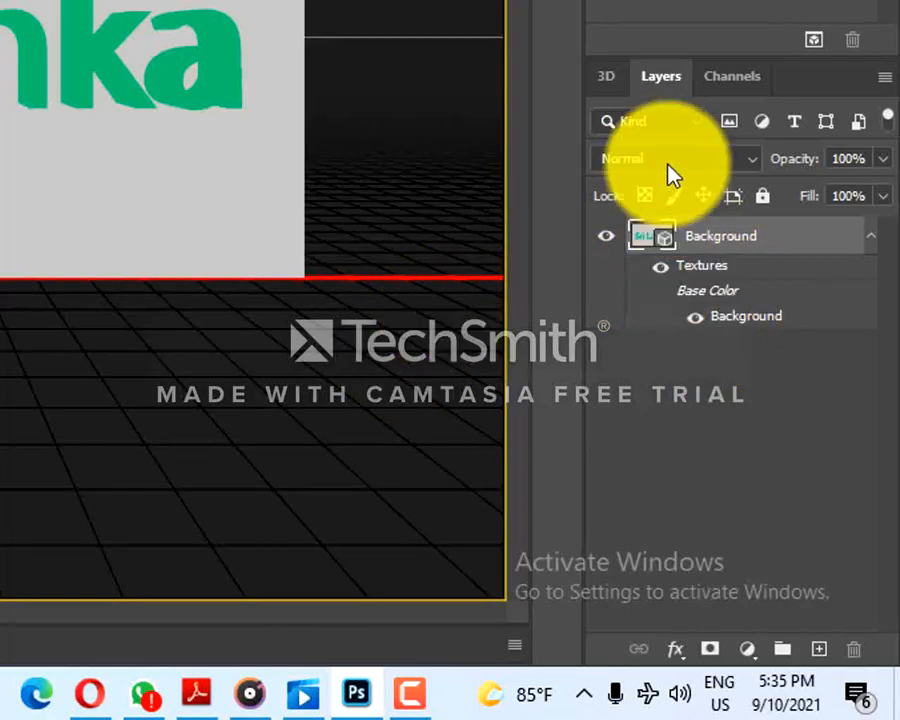
# - Apply the Bevel Frame shape preset to the "Sri Lanka" mesh in the merged 3D scene
pyautogui.click(607, 84)
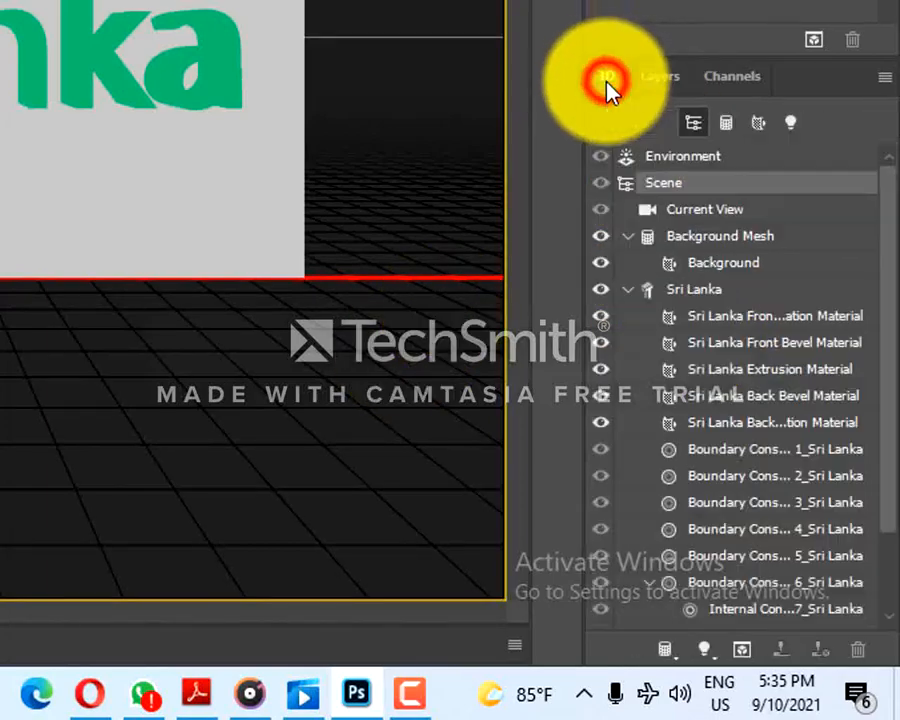
pyautogui.click(688, 292)
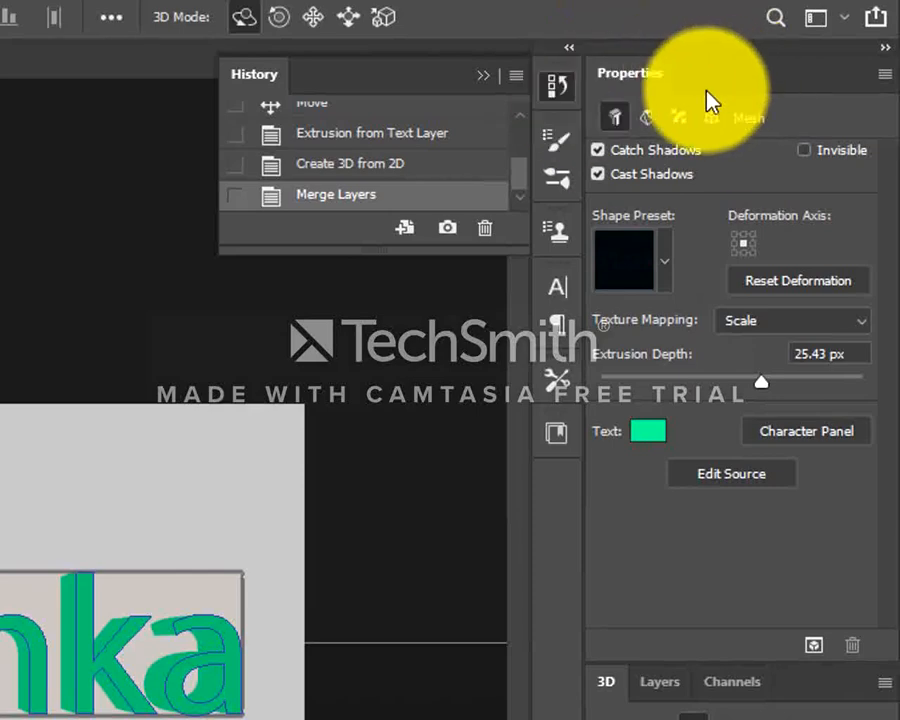
pyautogui.click(597, 210)
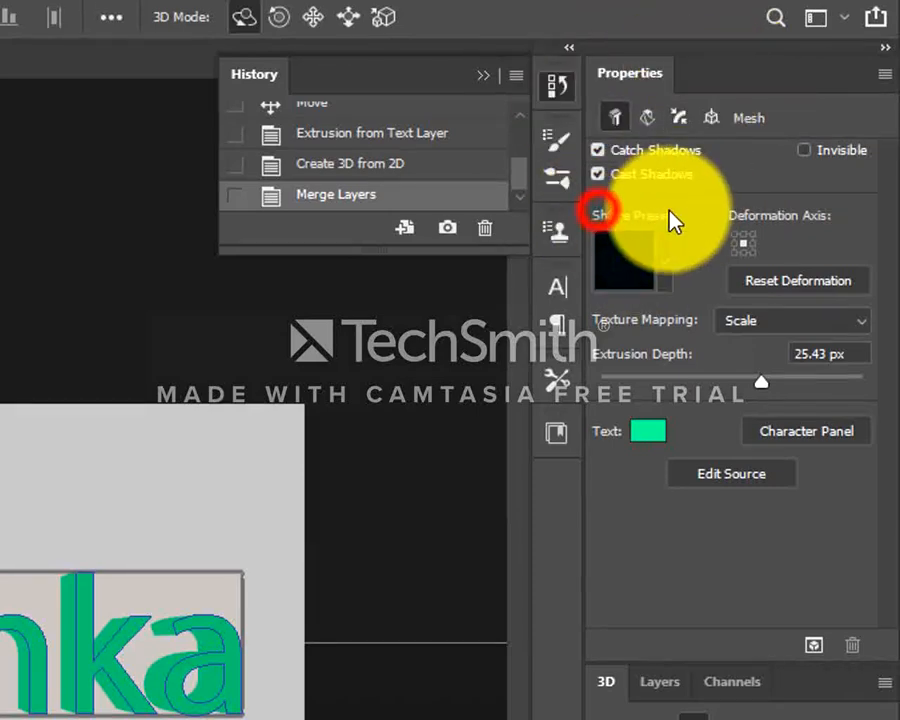
pyautogui.click(663, 259)
pyautogui.scroll(-3, 698, 393)
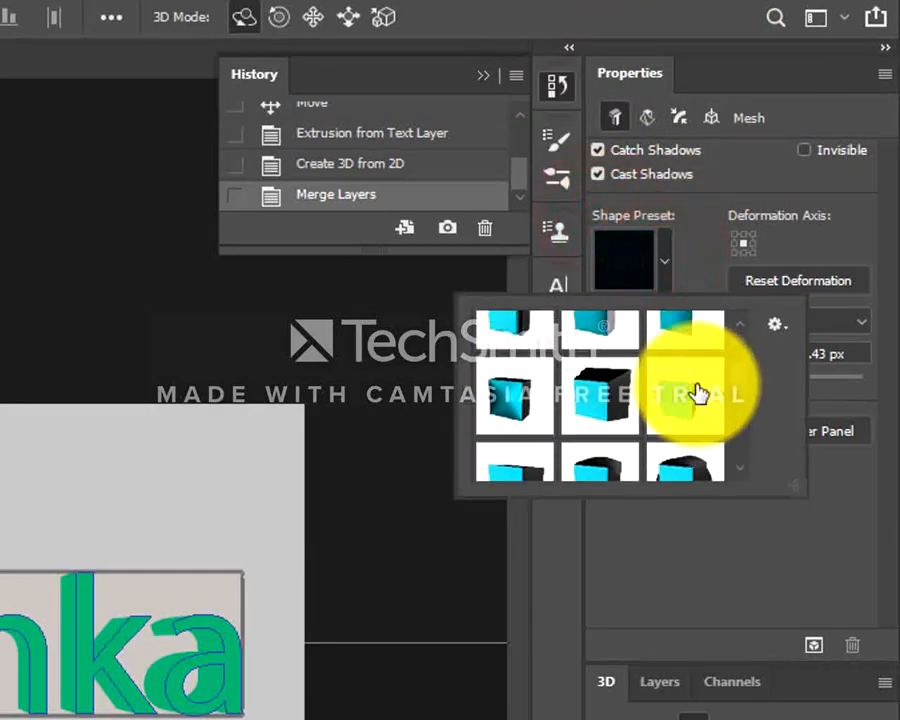
pyautogui.scroll(3, 698, 393)
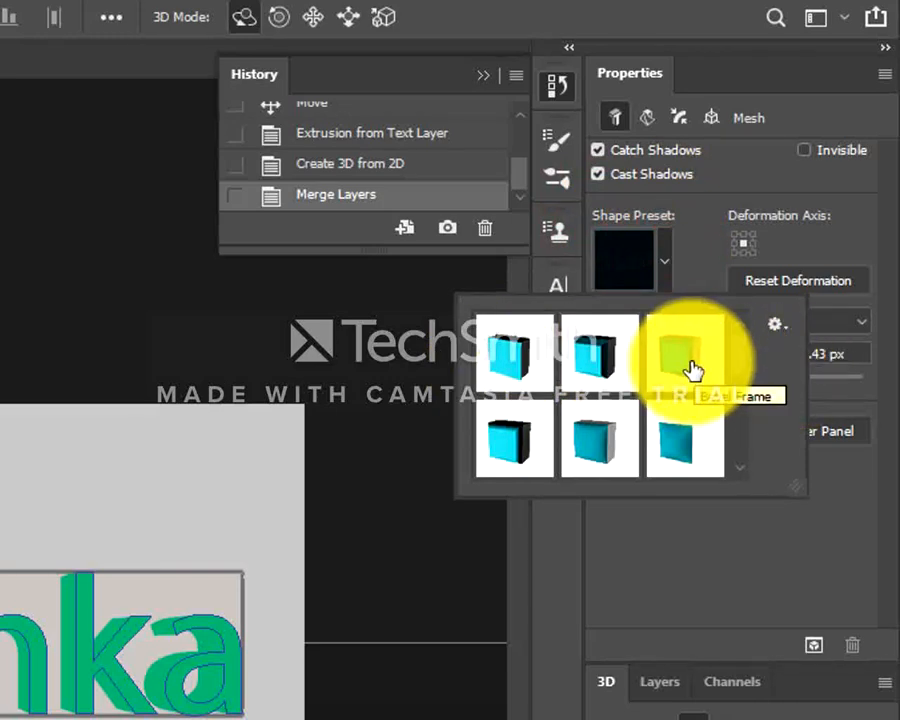
pyautogui.click(689, 362)
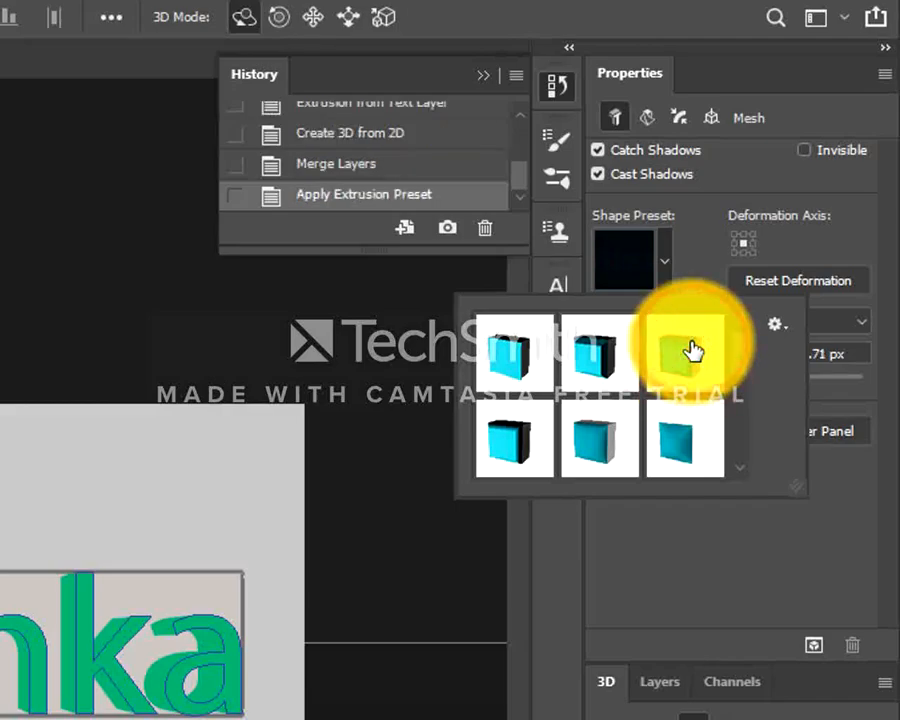
pyautogui.click(688, 348)
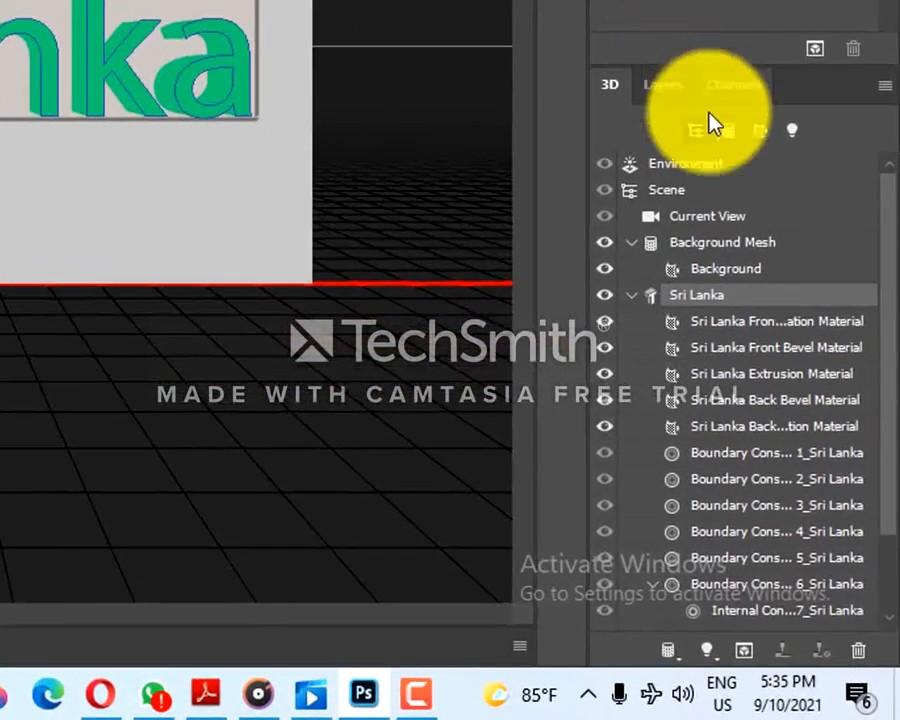
# - Add a new infinite light to the 3D scene
pyautogui.click(605, 86)
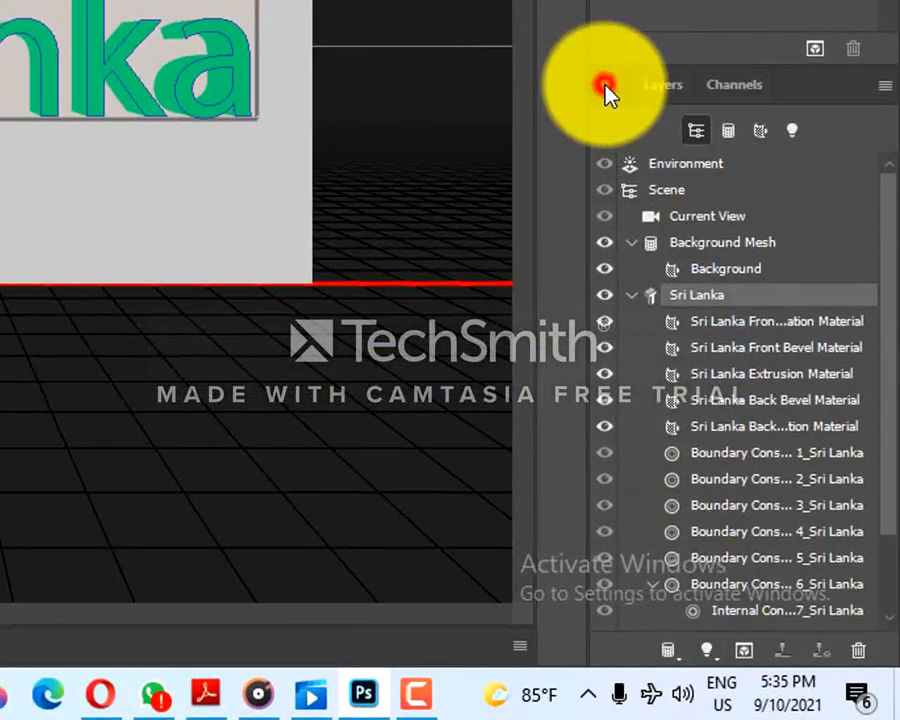
pyautogui.click(707, 652)
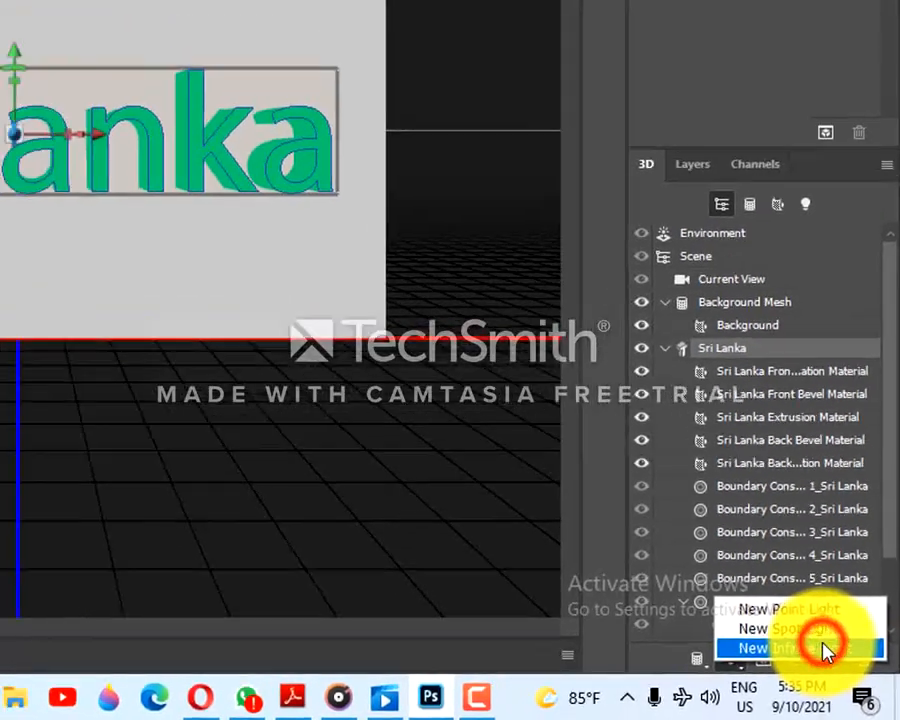
pyautogui.click(822, 650)
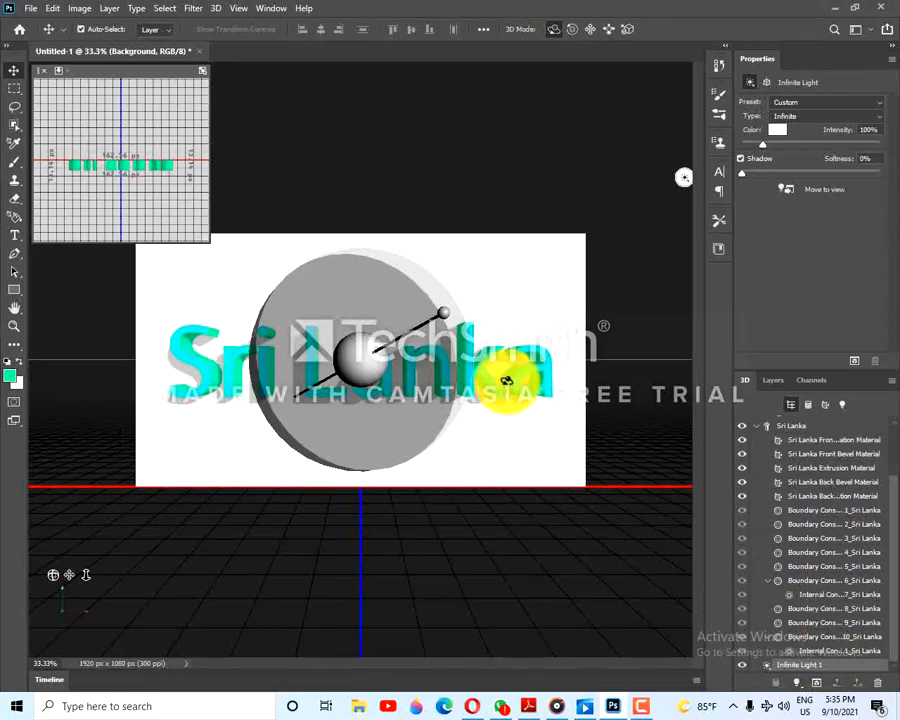
# - Rotate the infinite light so that it shines on the text from the upper left
pyautogui.moveTo(445, 313)
pyautogui.mouseDown()
pyautogui.moveTo(388, 307)
pyautogui.moveTo(297, 321)
pyautogui.moveTo(295, 408)
pyautogui.moveTo(470, 350)
pyautogui.moveTo(450, 303)
pyautogui.moveTo(488, 295)
pyautogui.moveTo(414, 321)
pyautogui.moveTo(404, 334)
pyautogui.moveTo(466, 328)
pyautogui.moveTo(464, 318)
pyautogui.moveTo(476, 328)
pyautogui.moveTo(430, 321)
pyautogui.mouseUp()
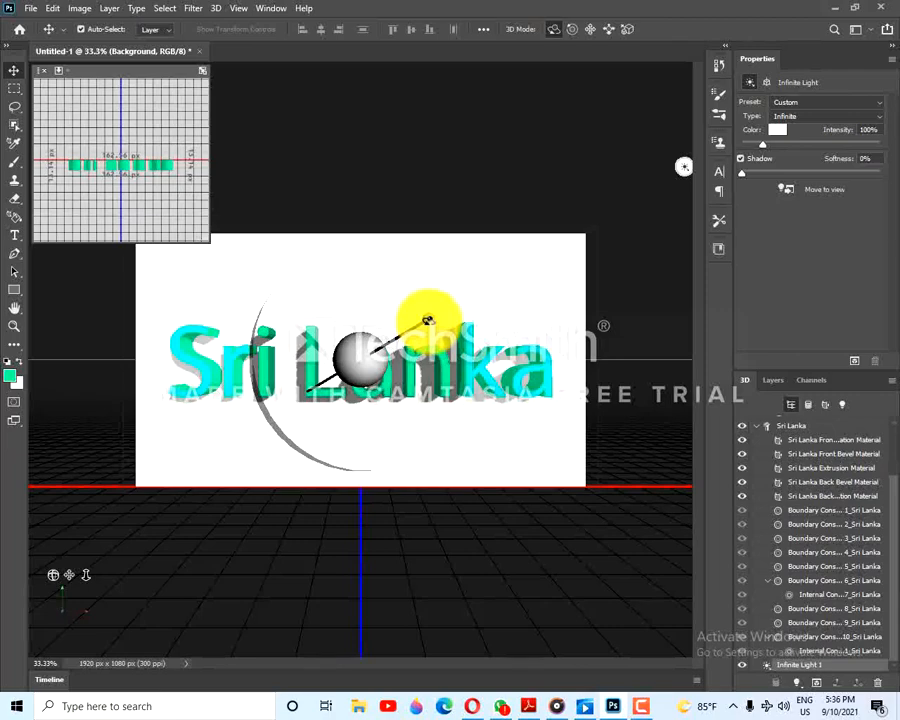
pyautogui.moveTo(428, 320); pyautogui.dragTo(294, 291)
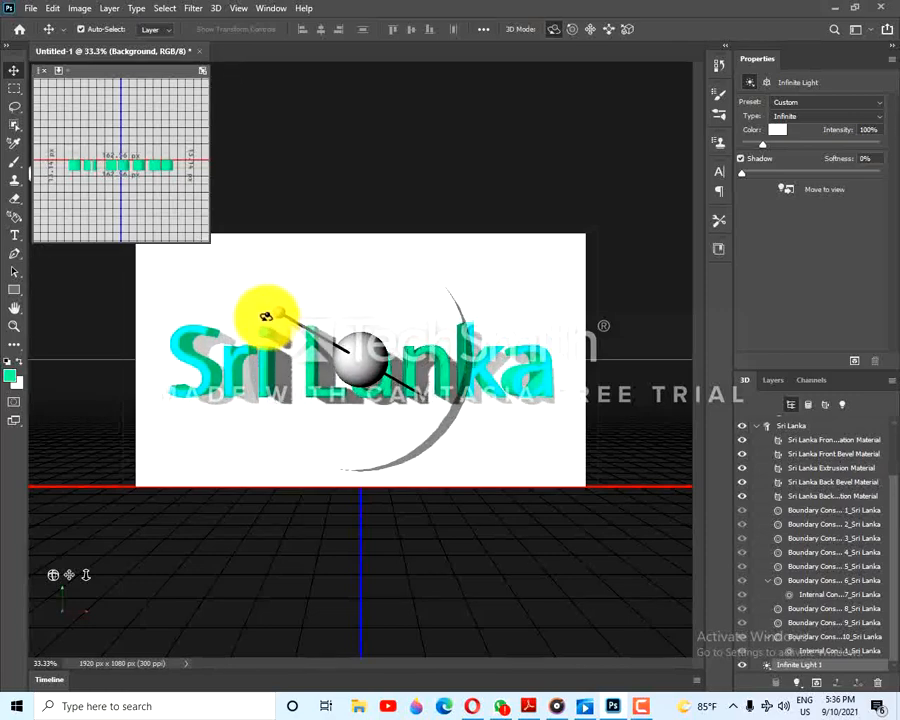
pyautogui.moveTo(266, 267)
pyautogui.mouseDown()
pyautogui.moveTo(202, 263)
pyautogui.moveTo(220, 229)
pyautogui.moveTo(214, 241)
pyautogui.moveTo(262, 283)
pyautogui.mouseUp()
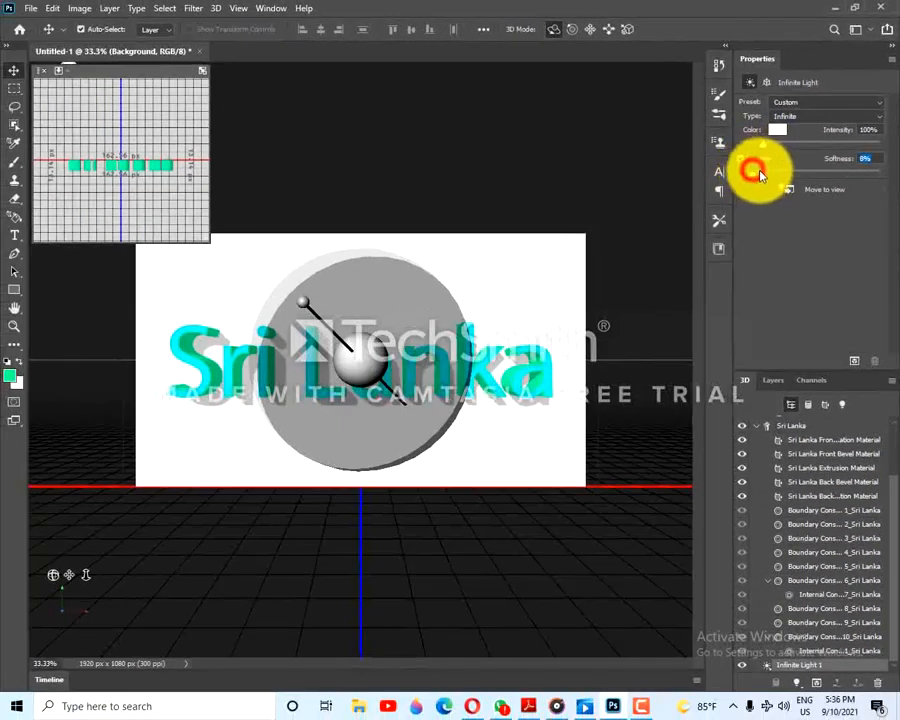
# - Set the infinite light's shadow softness to 34% and render the 3D scene
pyautogui.moveTo(785, 177); pyautogui.dragTo(803, 172)
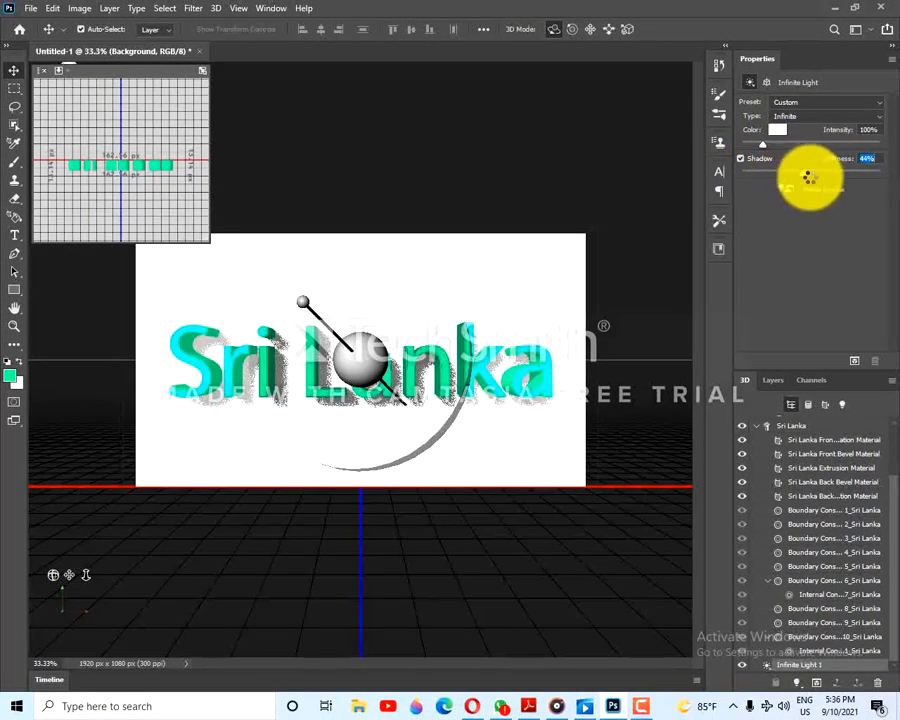
pyautogui.moveTo(808, 177); pyautogui.dragTo(762, 199)
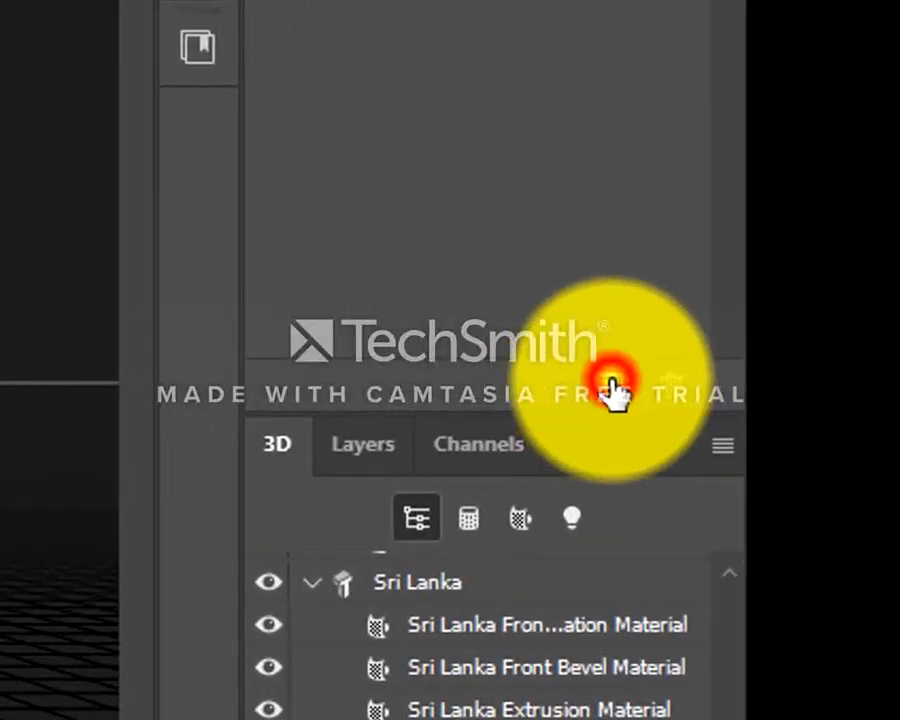
pyautogui.click(612, 390)
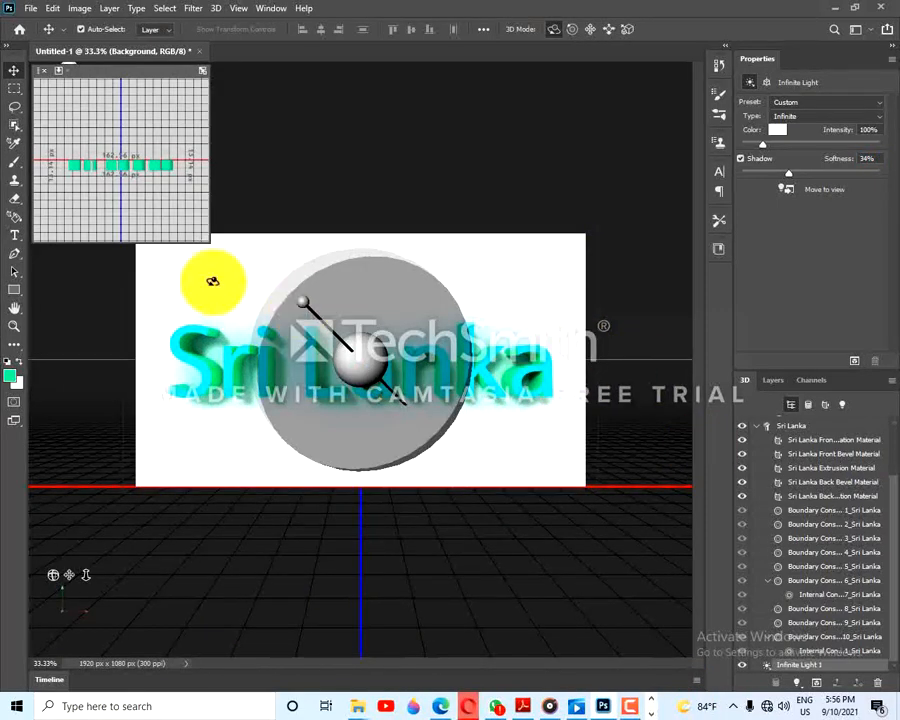
# - Switch from the 3D workspace to the Photography workspace
pyautogui.click(838, 304)
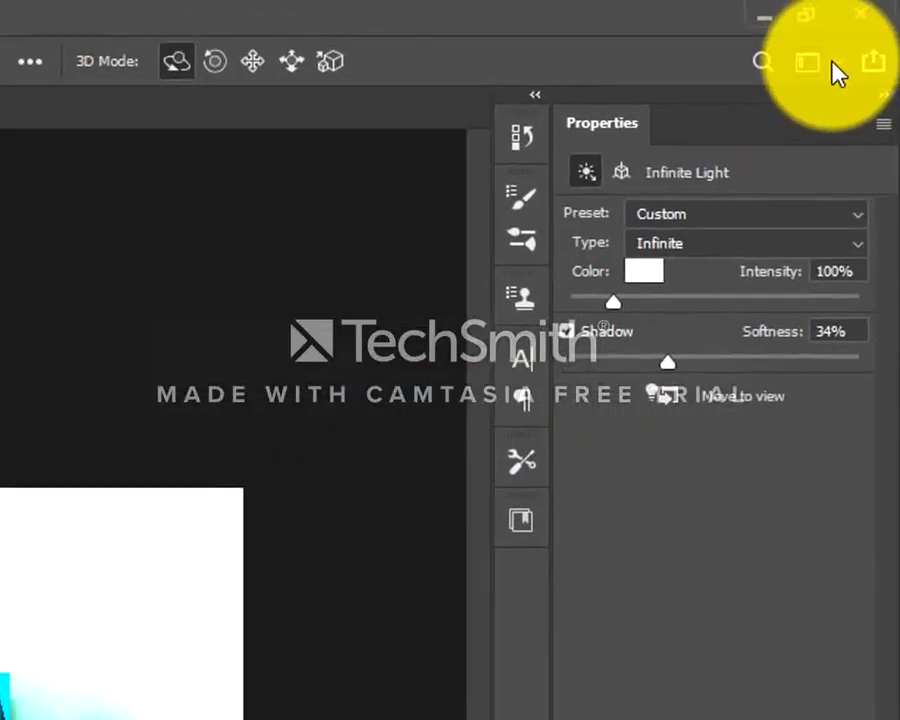
pyautogui.click(866, 32)
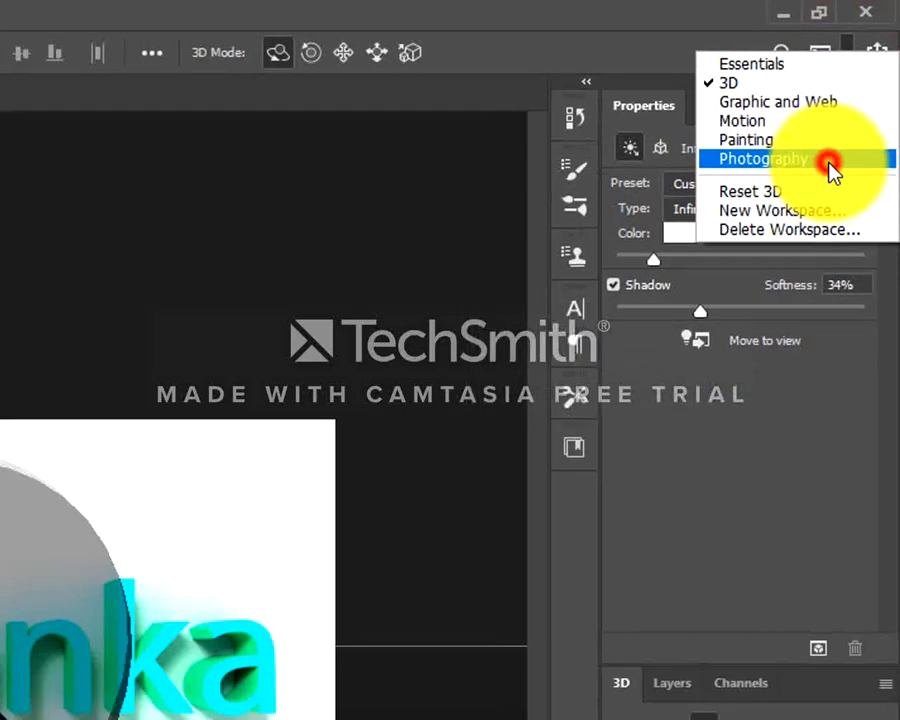
pyautogui.click(822, 200)
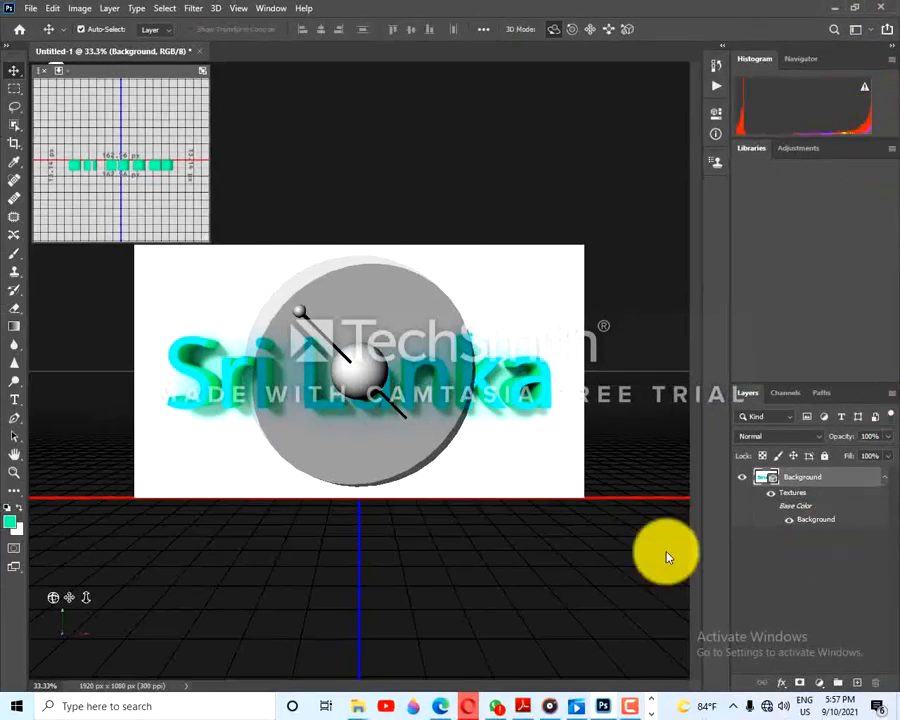
# - Activate the Lasso tool so the 3D light controls and ground grid are hidden from the canvas
pyautogui.click(12, 92)
pyautogui.click(10, 120)
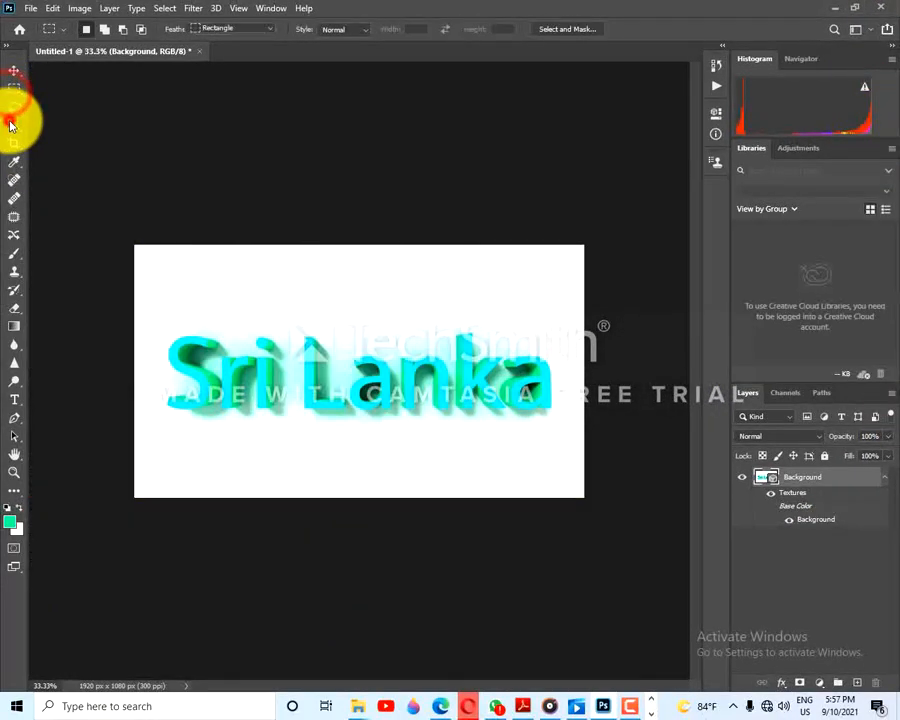
pyautogui.click(14, 72)
pyautogui.click(6, 110)
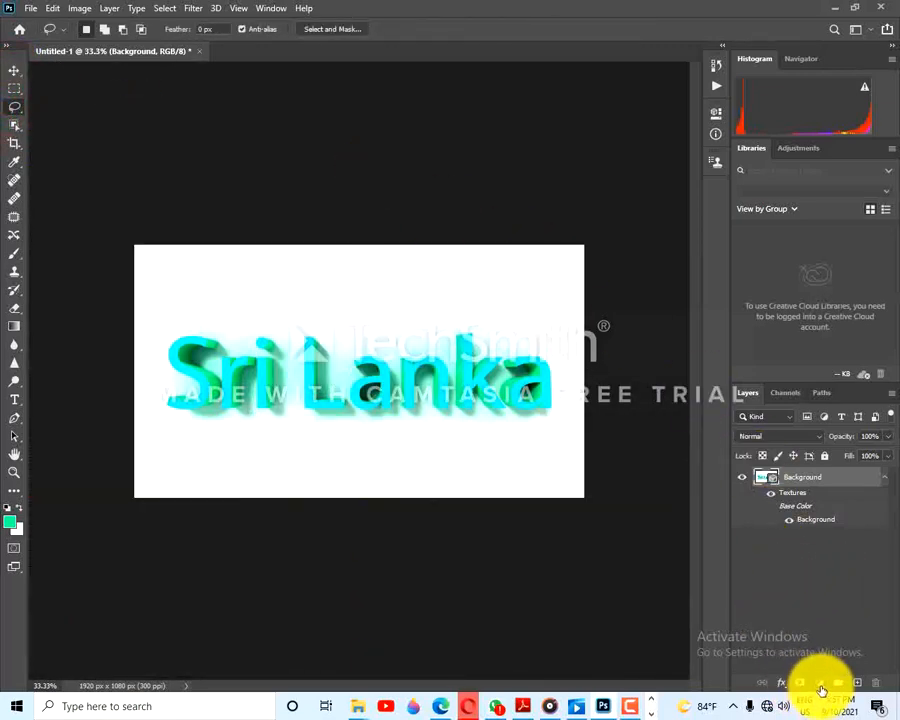
pyautogui.click(820, 686)
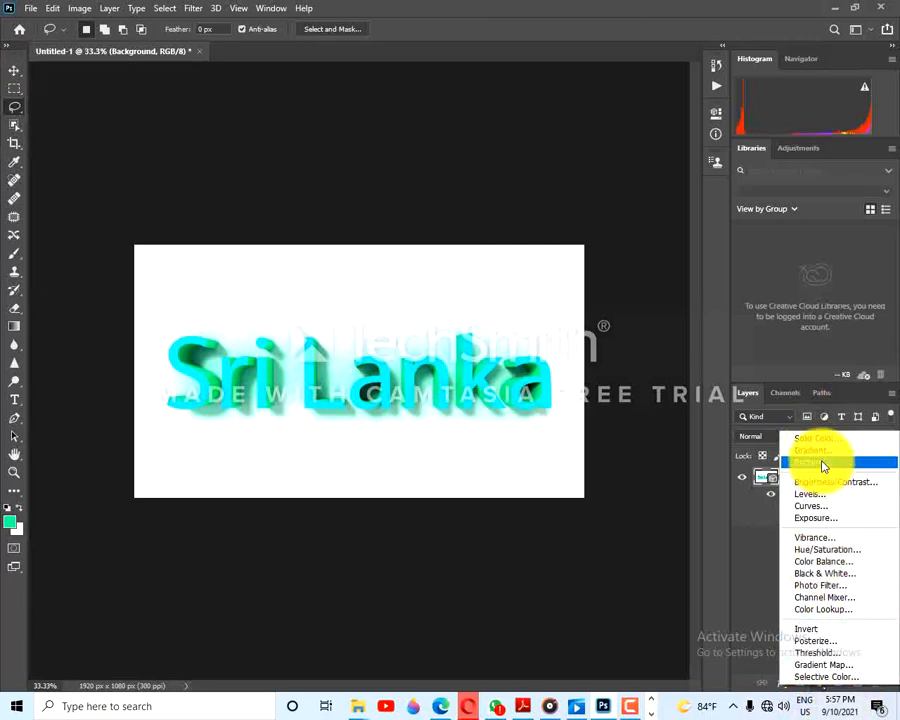
pyautogui.click(698, 538)
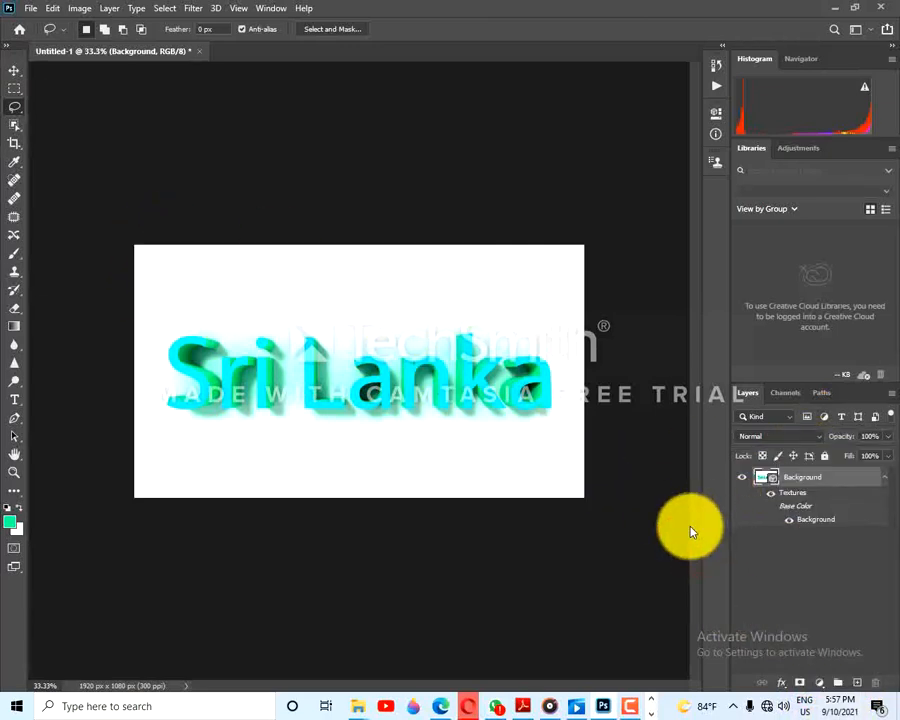